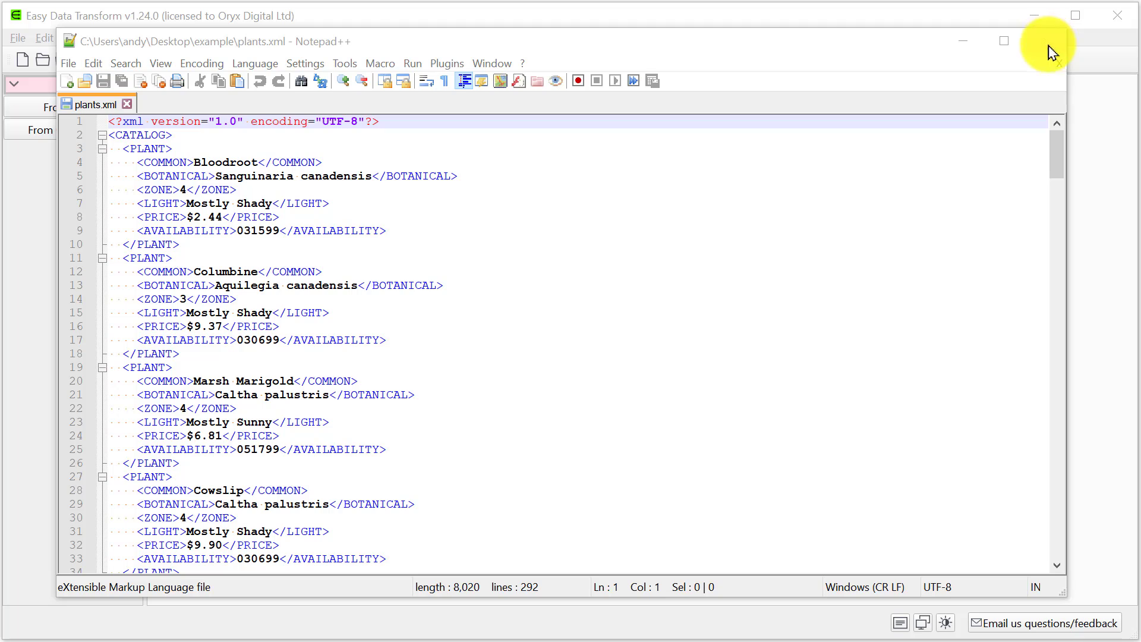
- Scroll through plants.xml in Notepad++ to review its contents
left_click_drag(1052, 148, 1051, 236)
- Close Notepad++ and load plants.xml as an XML input of 6 columns by 36 rows
left_click(1049, 44)
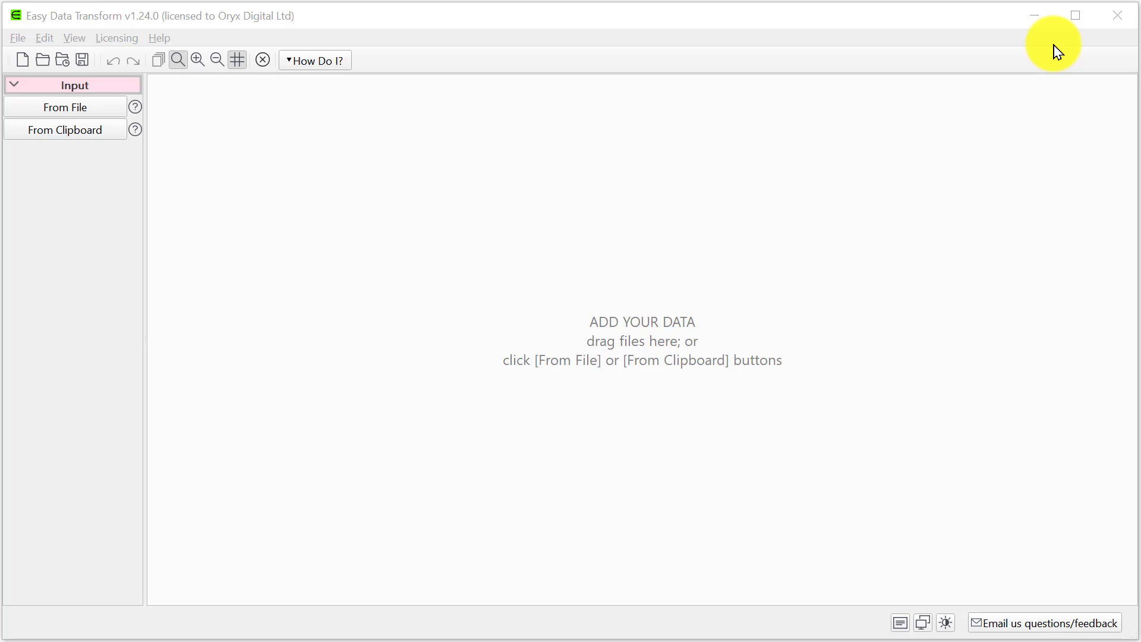
left_click_drag(0, 196, 581, 361)
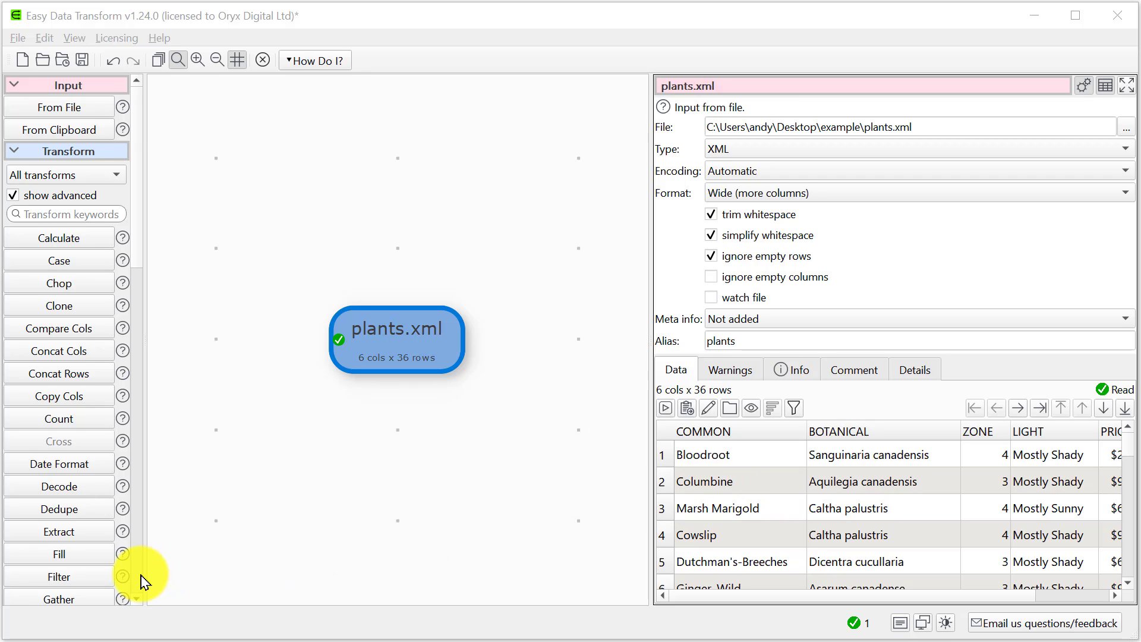
scroll(141, 579, "down", 10)
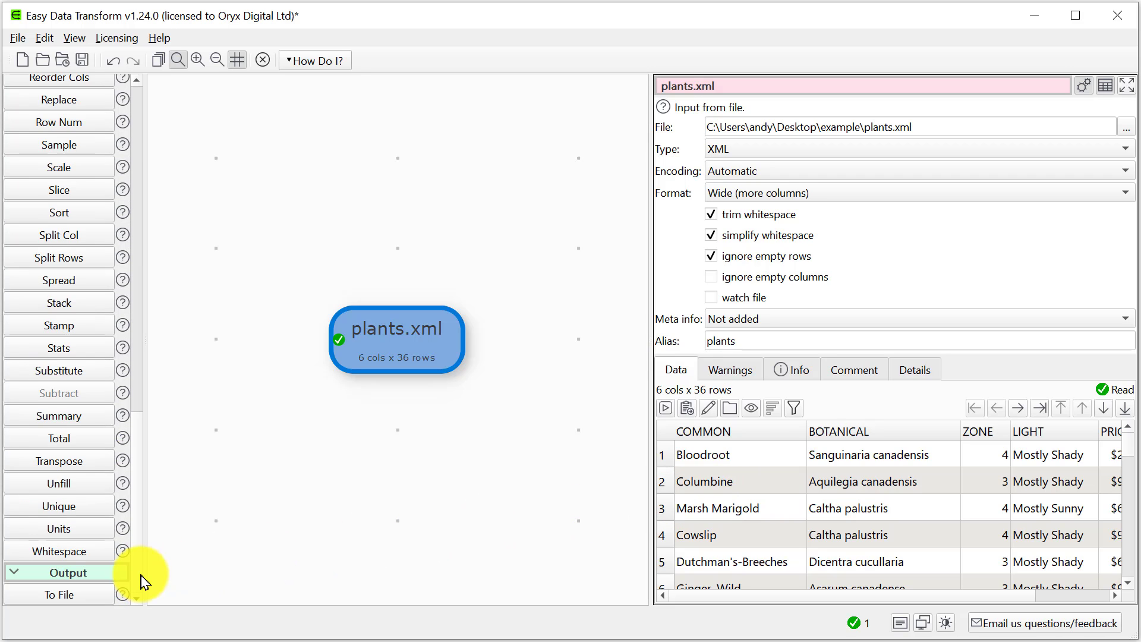
- Write the plants data to output.csv as a comma-delimited (*.csv) file
left_click(88, 596)
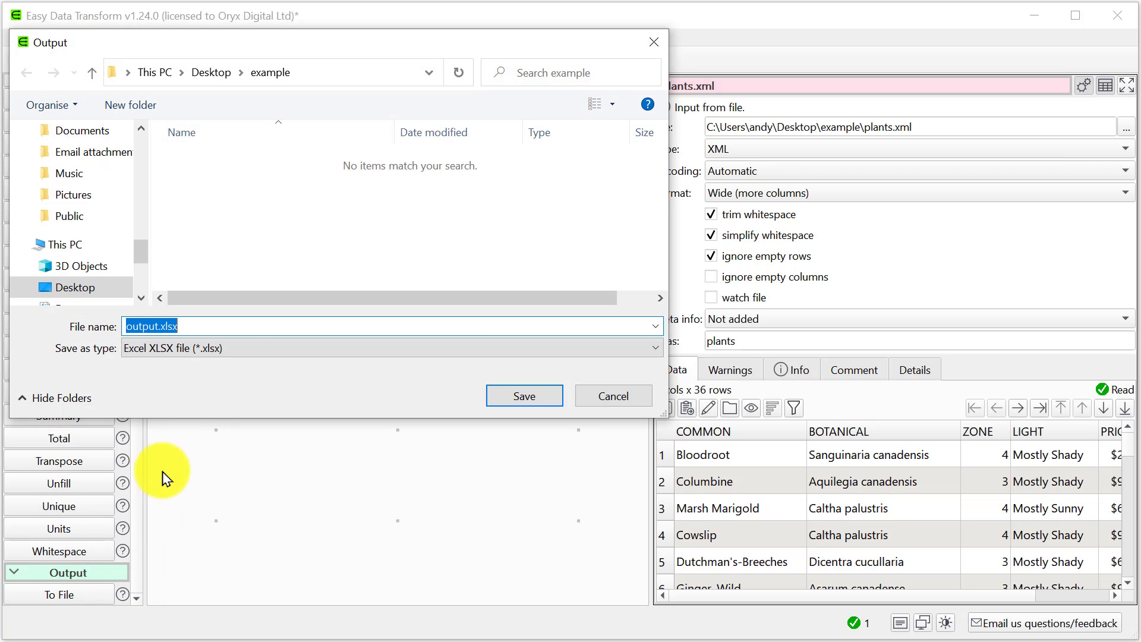
left_click(245, 350)
left_click(243, 368)
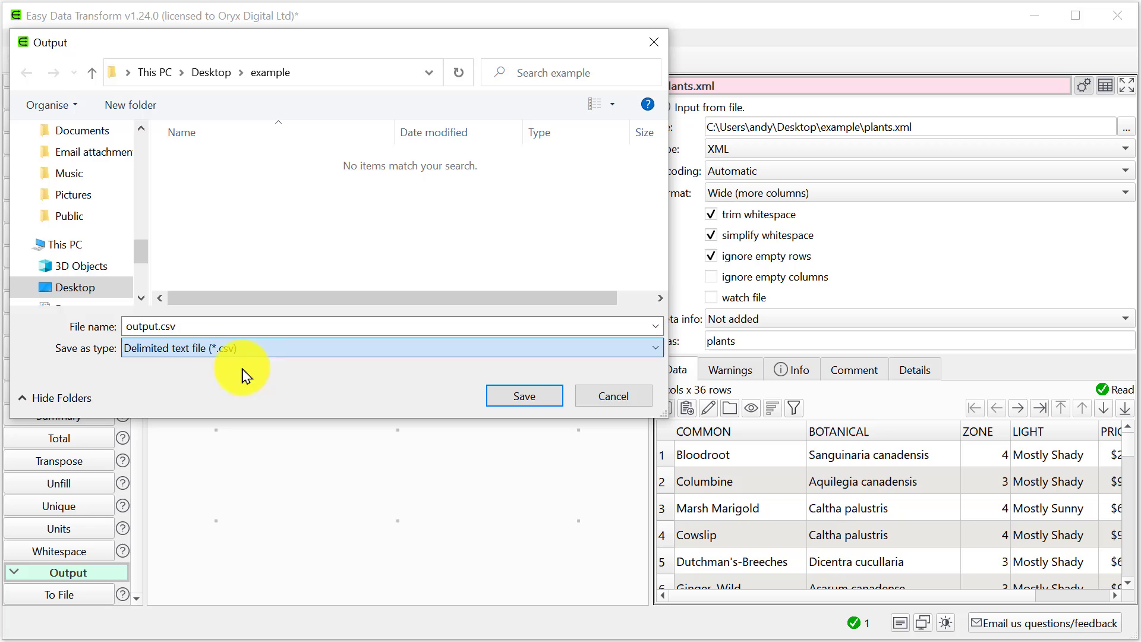
left_click(502, 395)
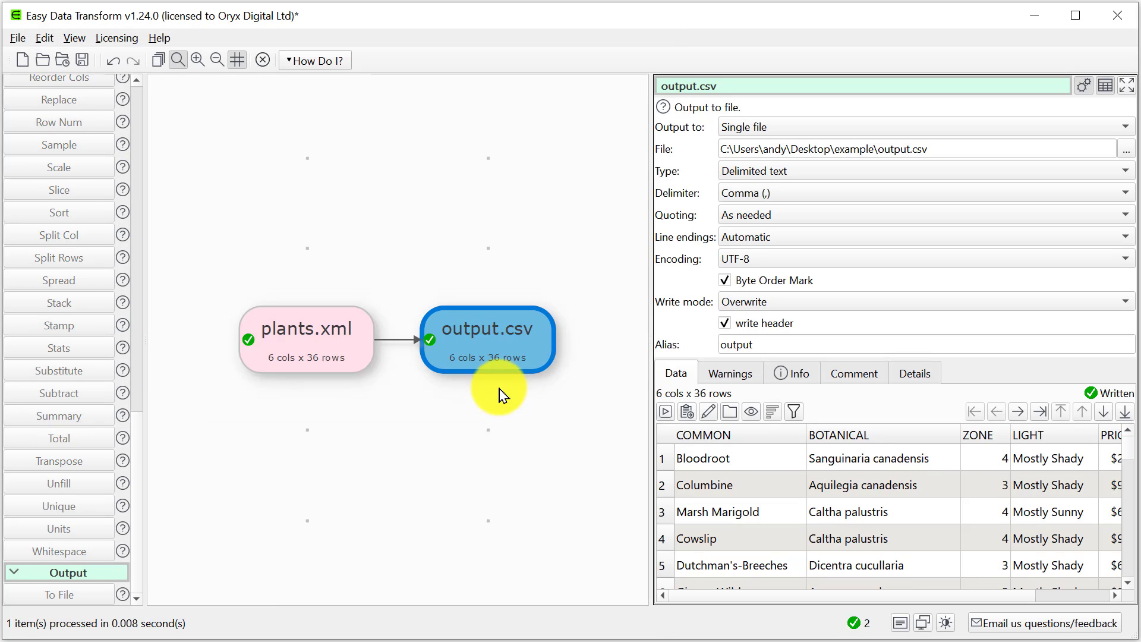
- Check output.csv in Excel, discard the plants transform, and open ecommerce.xml in Notepad++
left_click(707, 414)
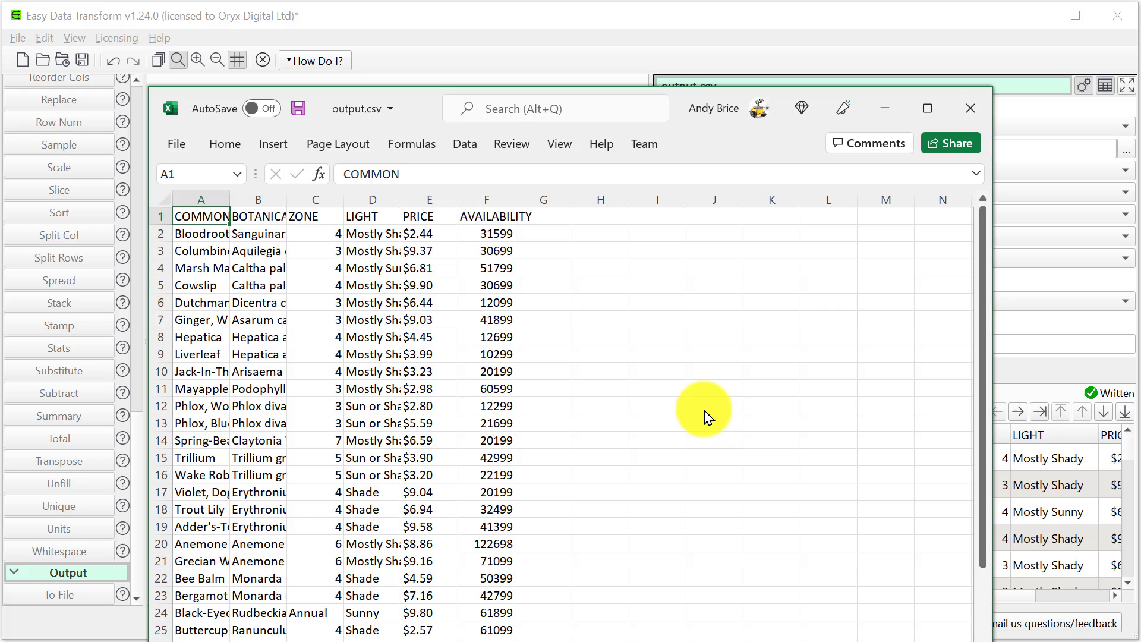
left_click(975, 108)
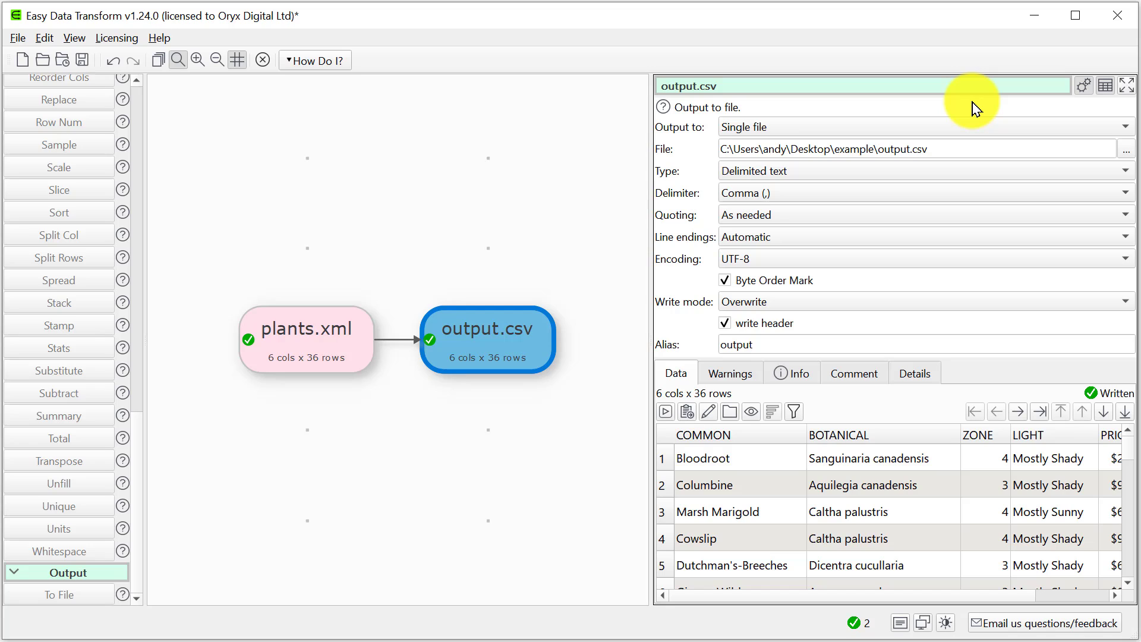
left_click(22, 59)
left_click(554, 354)
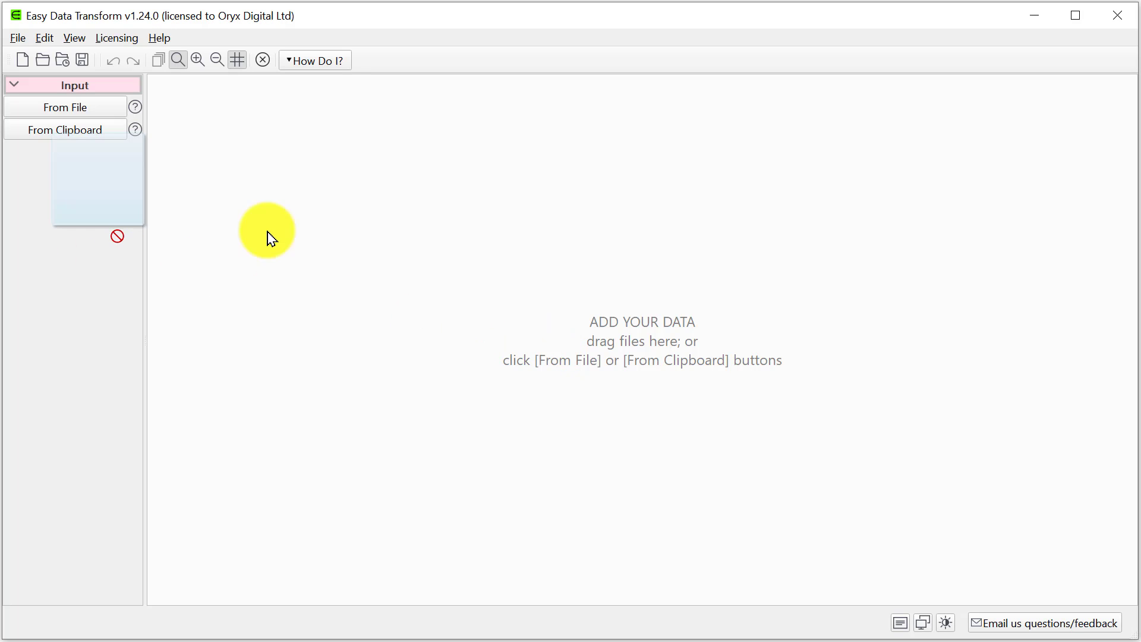
left_click_drag(267, 237, 632, 362)
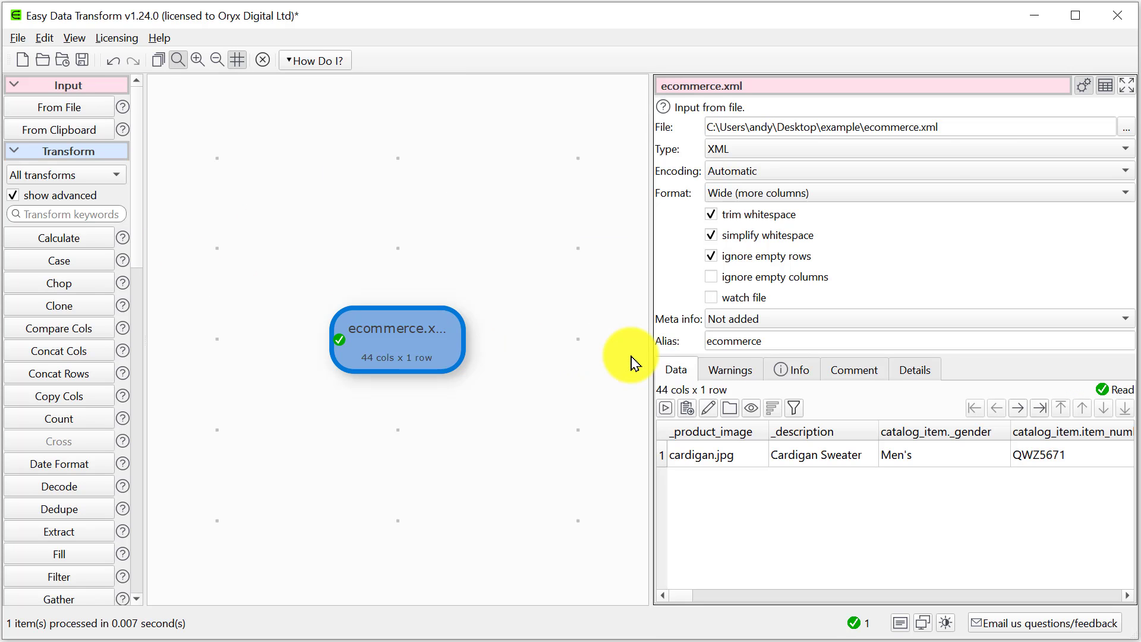
left_click(707, 407)
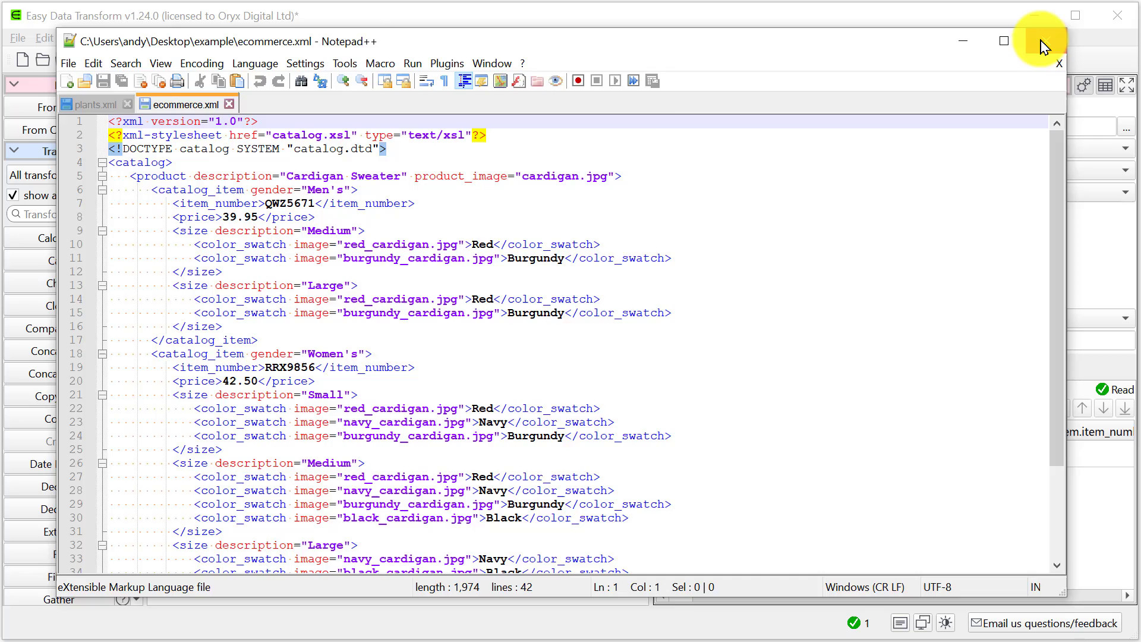
- Close Notepad++ after reviewing ecommerce.xml's nested cardigan catalog
left_click(1044, 43)
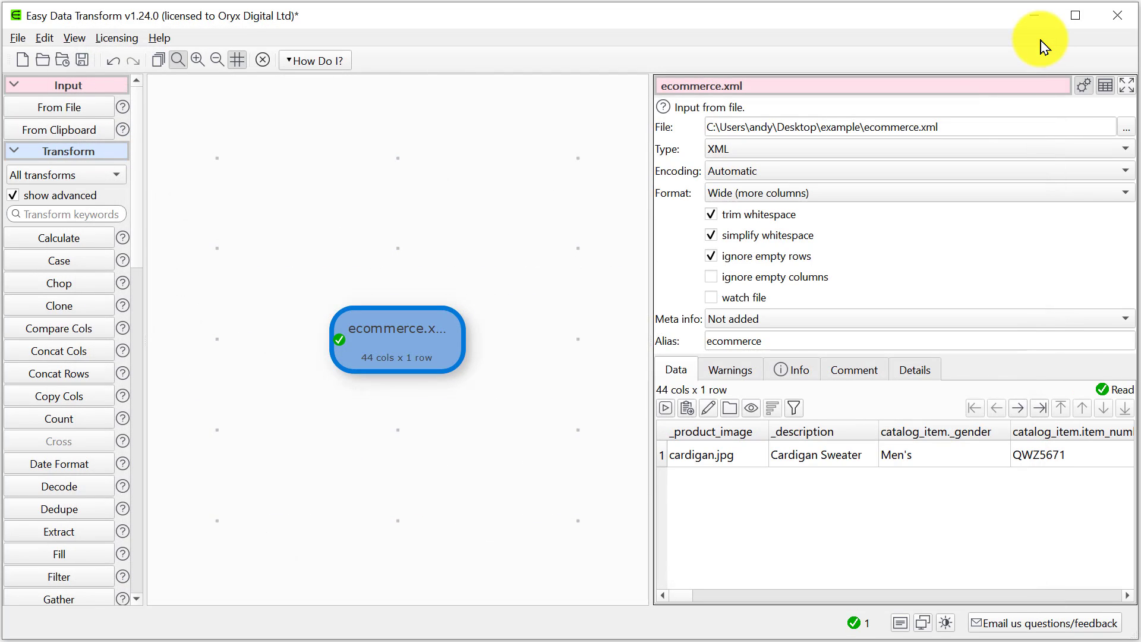
- Set ecommerce.xml's Format to Long (more rows), giving 8 columns by 15 rows
left_click(764, 188)
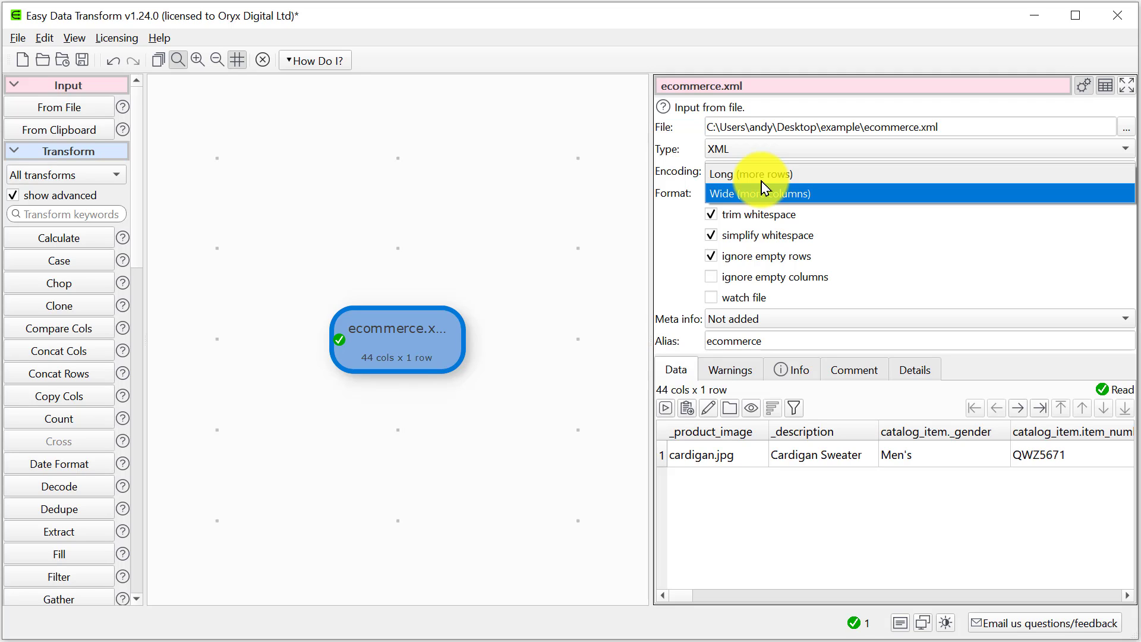
left_click(762, 182)
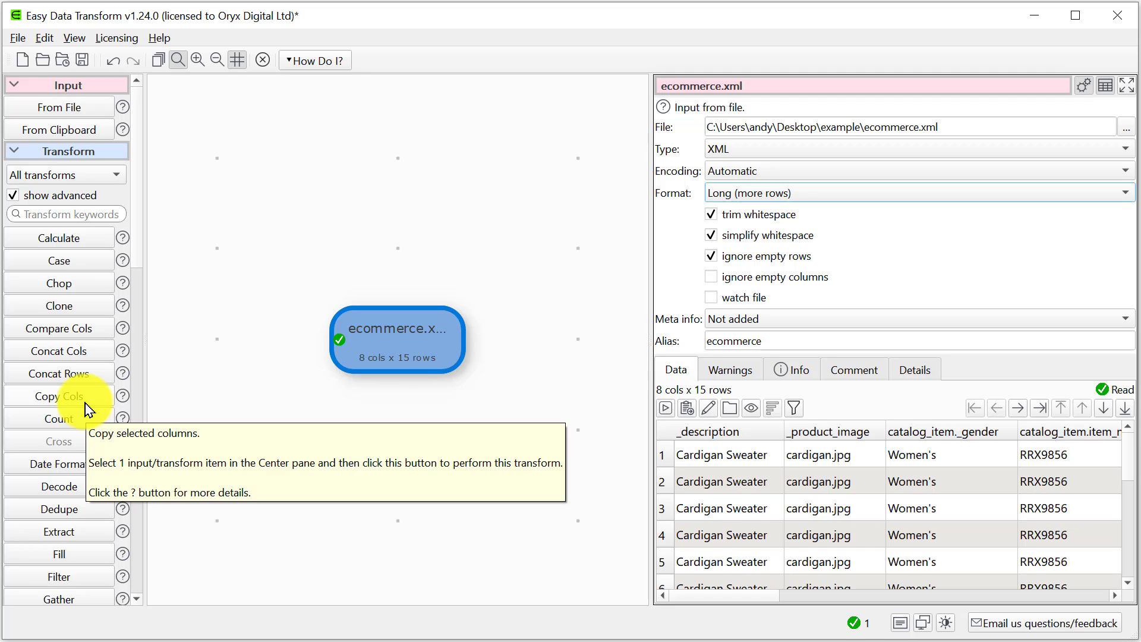
- Add Rename Cols, dropping underscores from _description and _product_image, then title-case all names
scroll(141, 583, "down", 10)
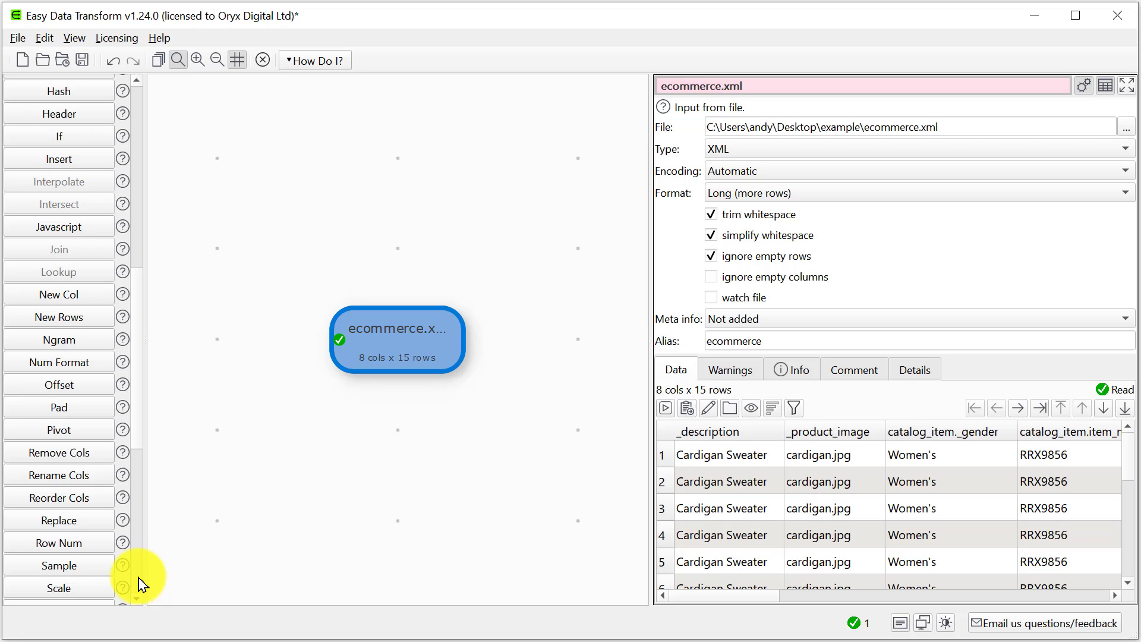
left_click(91, 479)
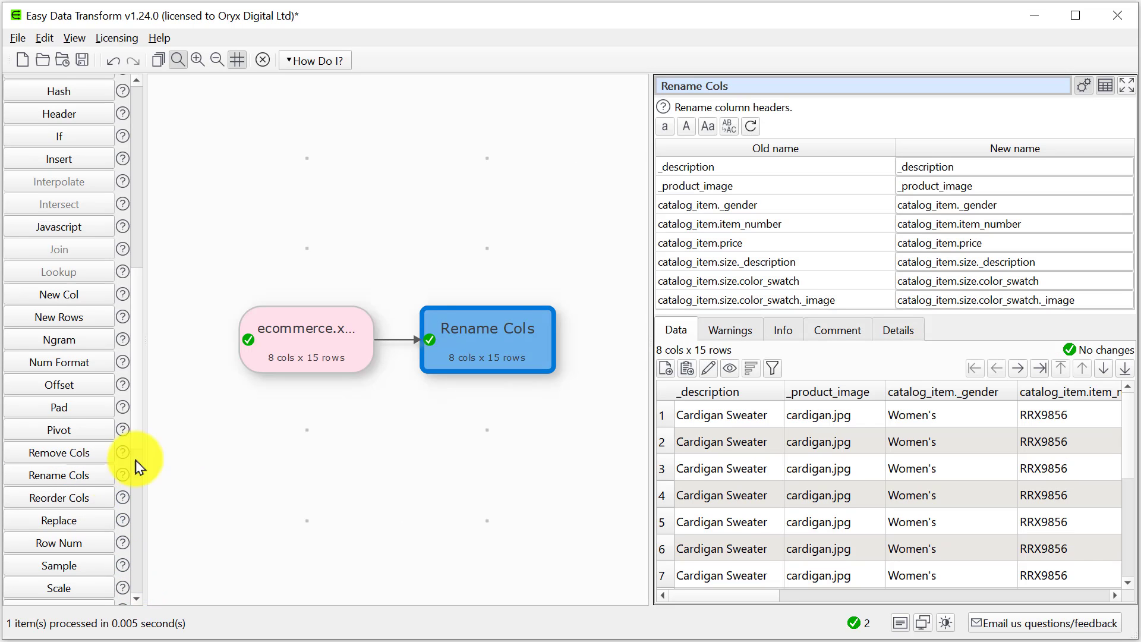
double_click(905, 172)
key("Home")
key("Delete")
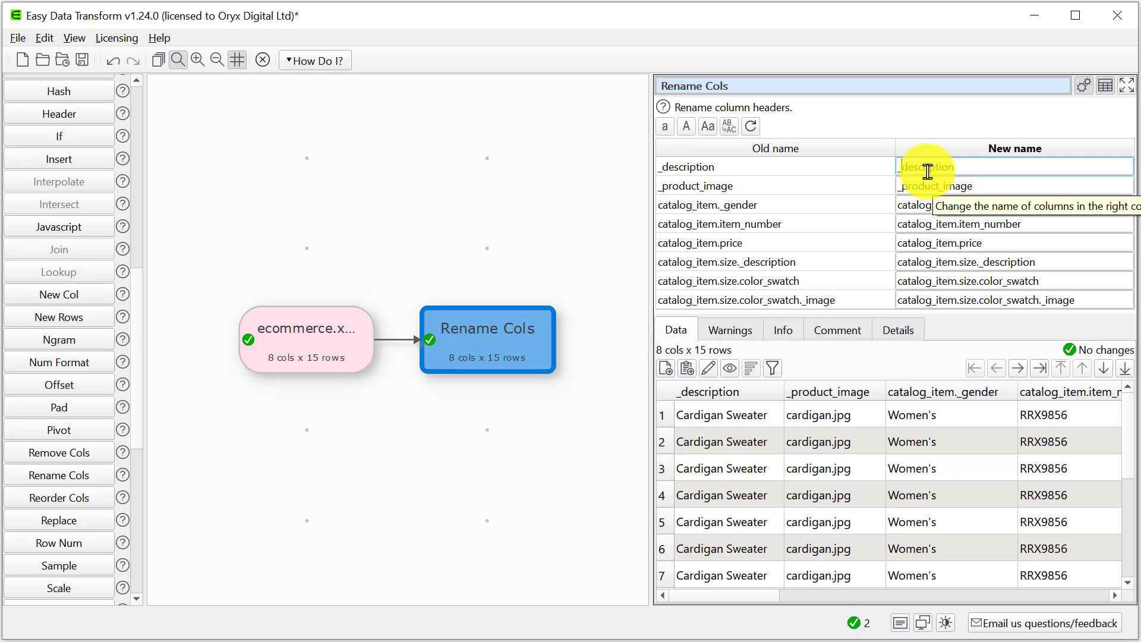
double_click(903, 188)
key("Home")
key("Delete")
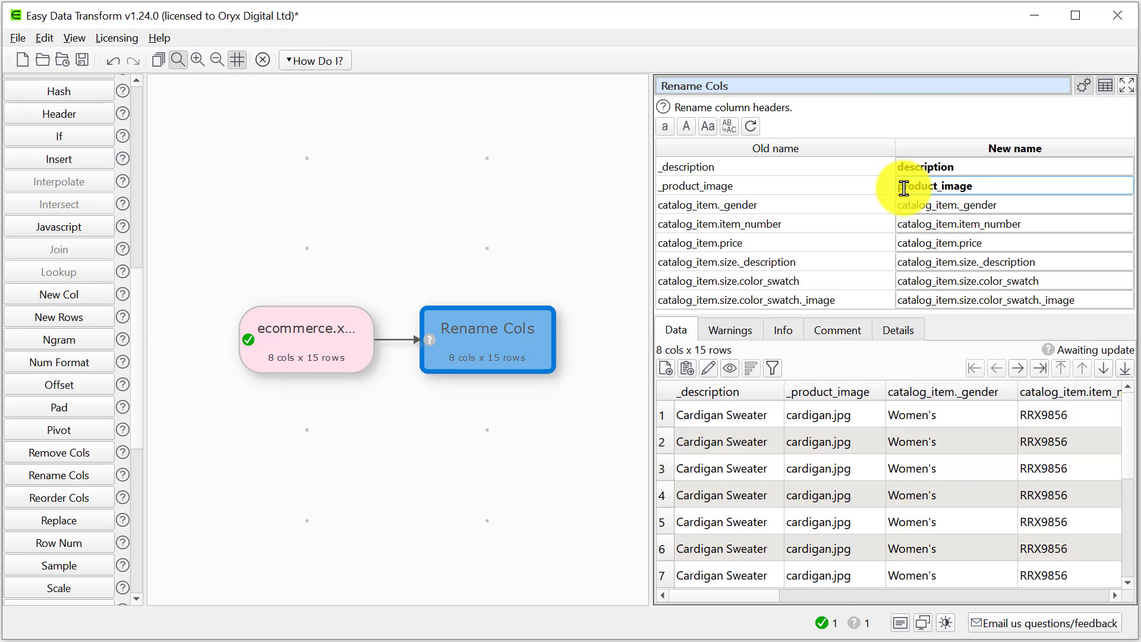
key("Return")
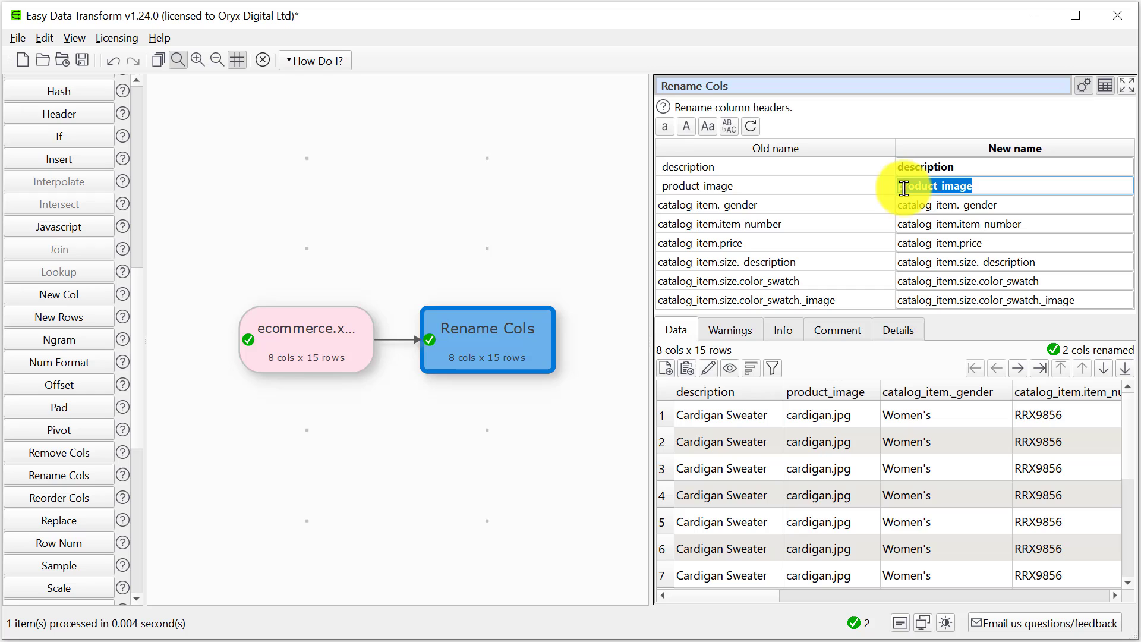
left_click(707, 127)
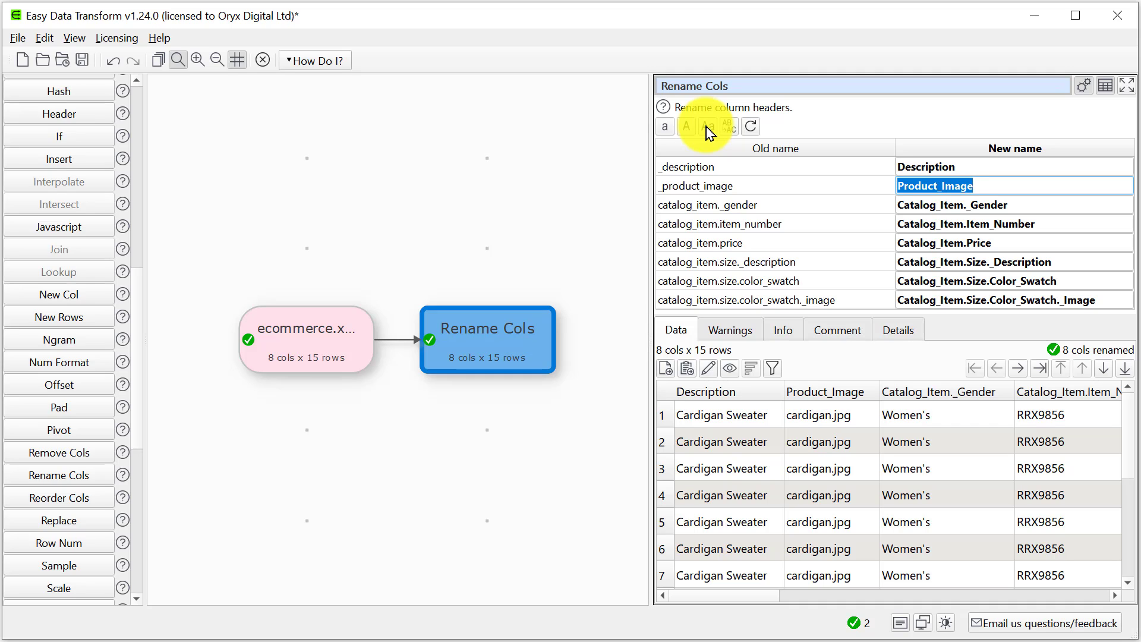
scroll(132, 576, "down", 6)
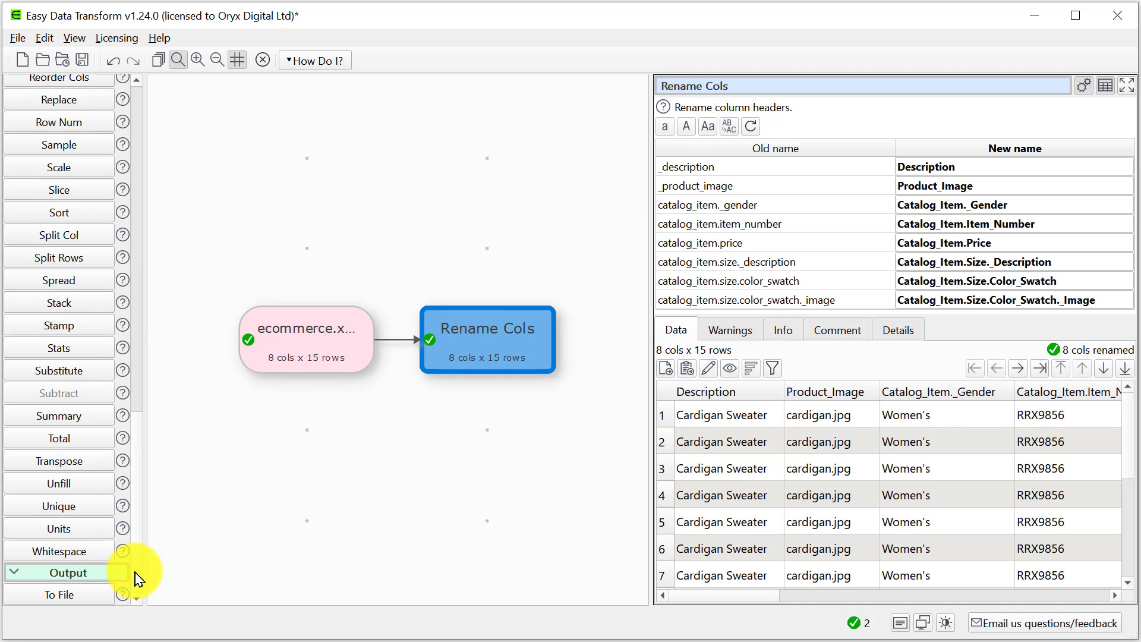
- Write the renamed ecommerce data to output1.csv as a comma-delimited file
left_click(93, 596)
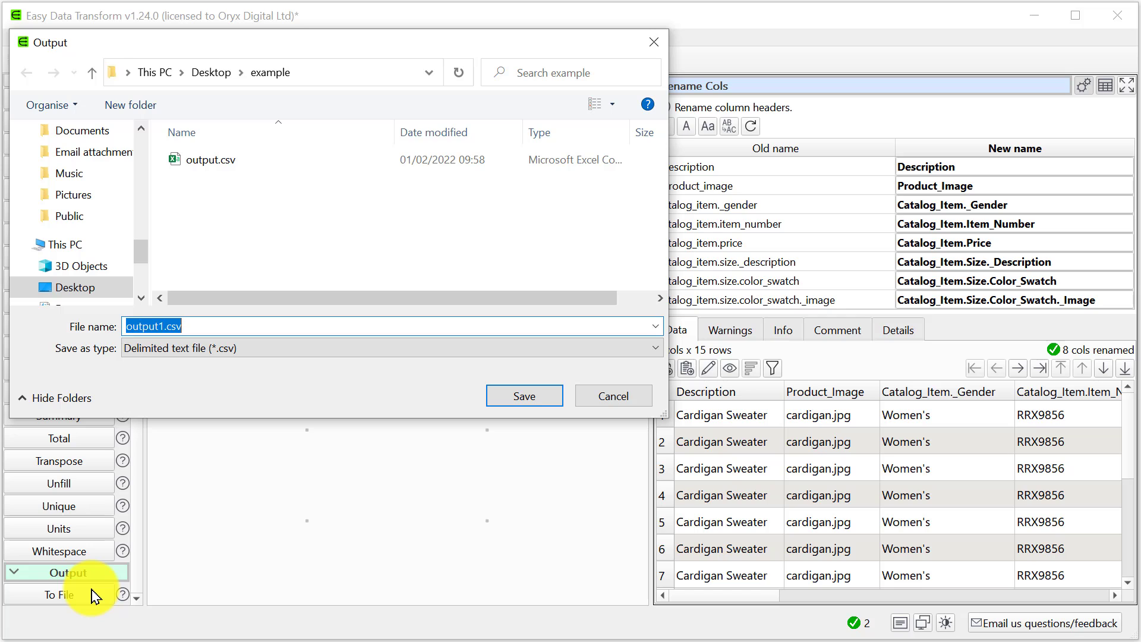
left_click(534, 395)
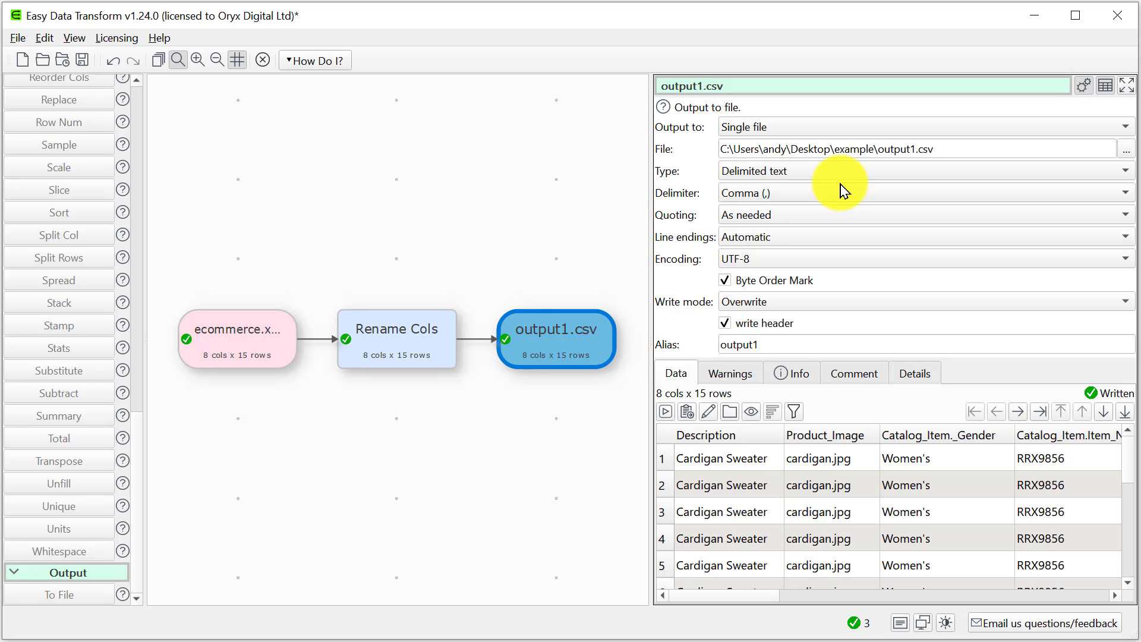
left_click(707, 412)
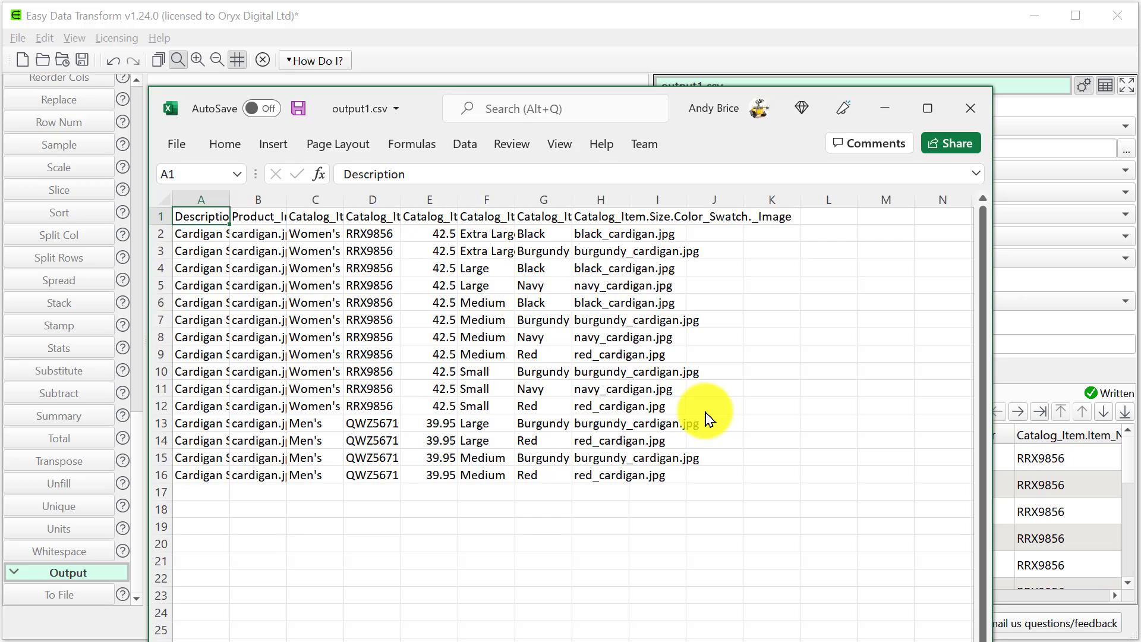
left_click(970, 109)
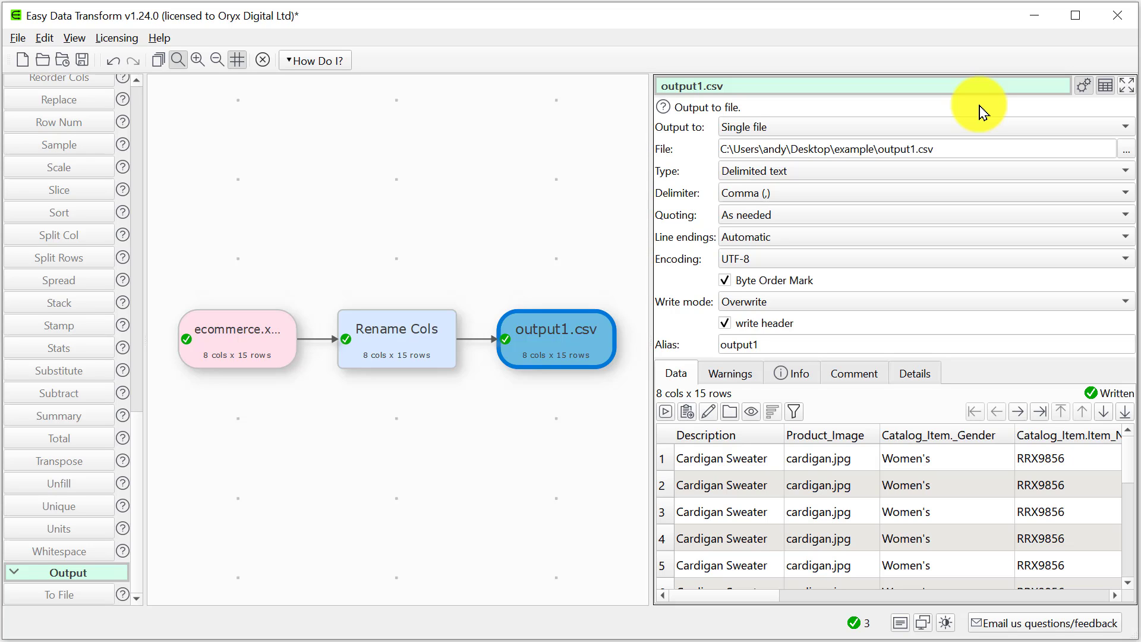
- Save the pipeline as MyTransform.transform in the Desktop example folder
left_click(86, 63)
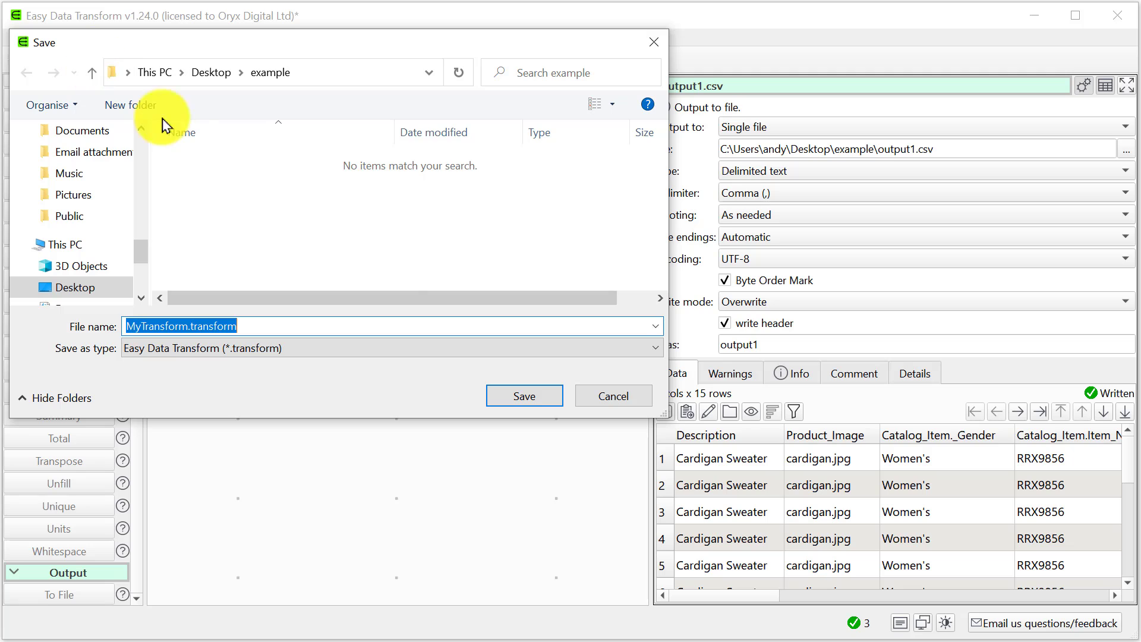
left_click(510, 395)
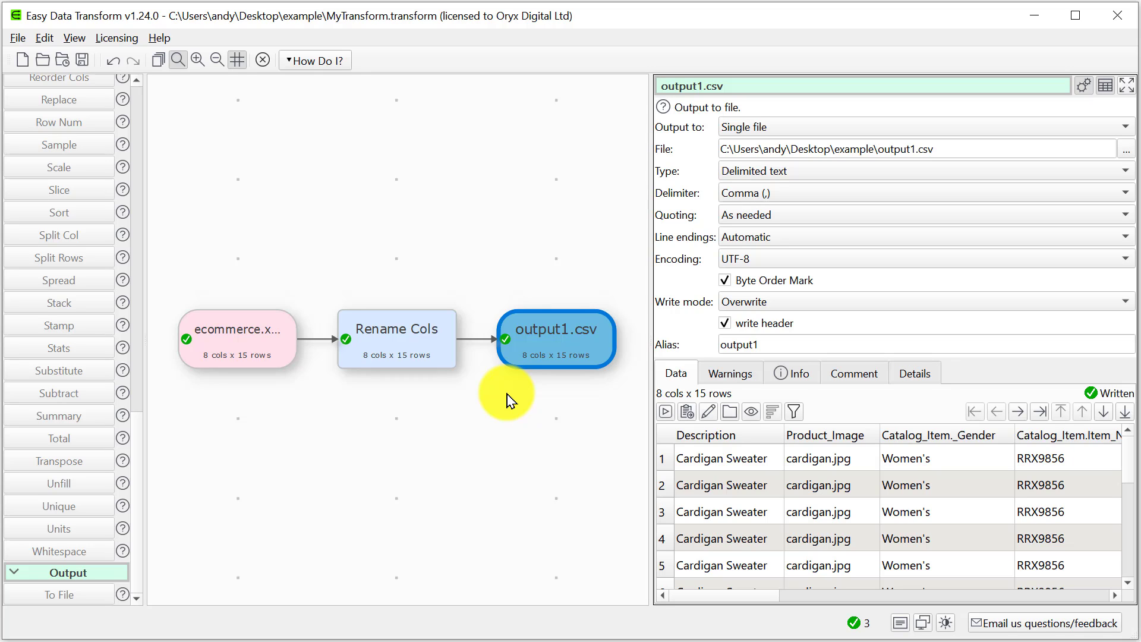
- In Batch Process, change the input path from ecommerce.xml to *.xml
left_click(159, 61)
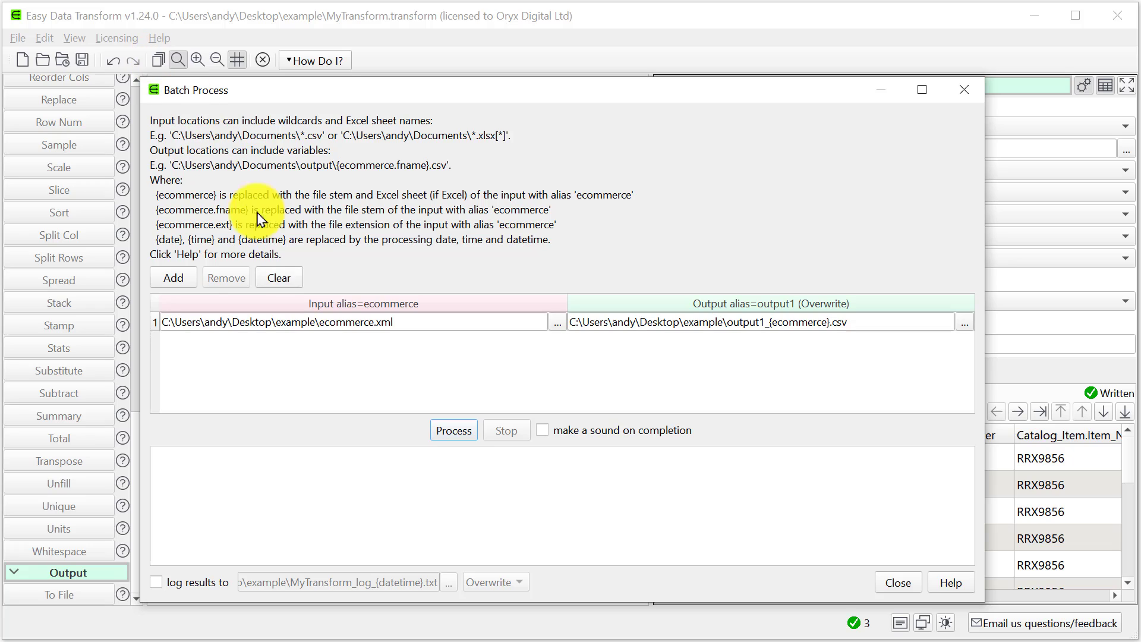
double_click(327, 320)
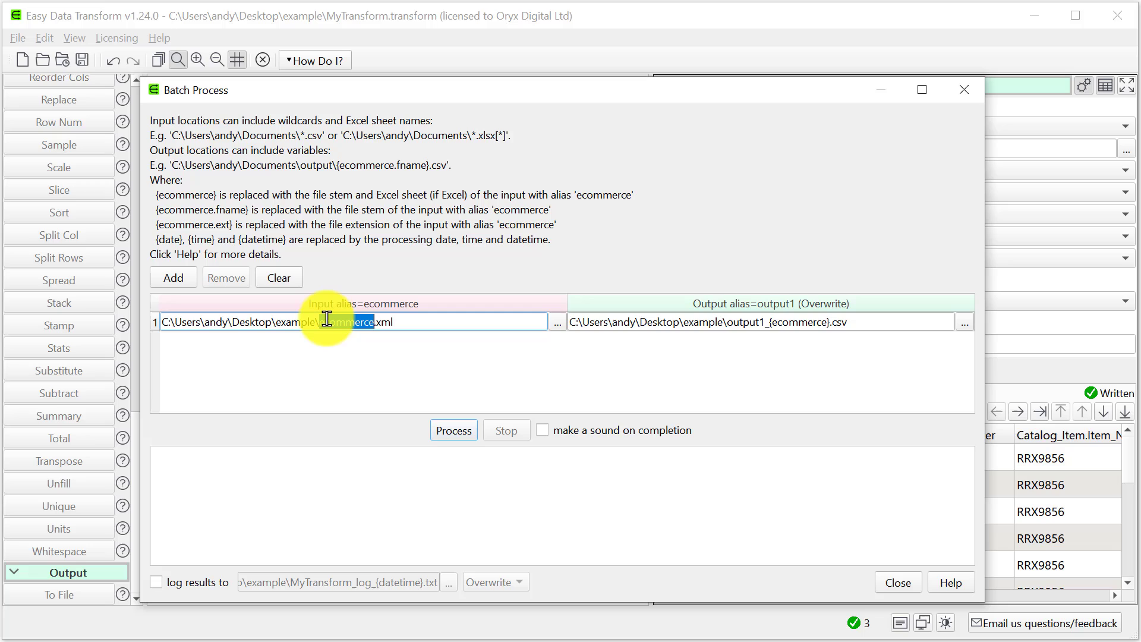
type("*")
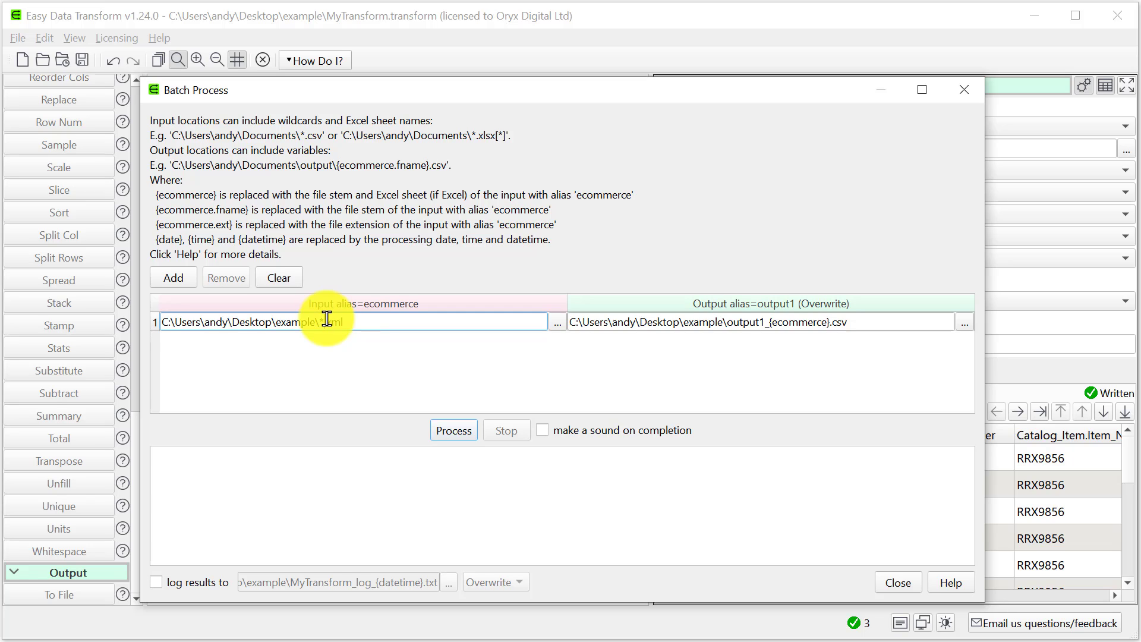